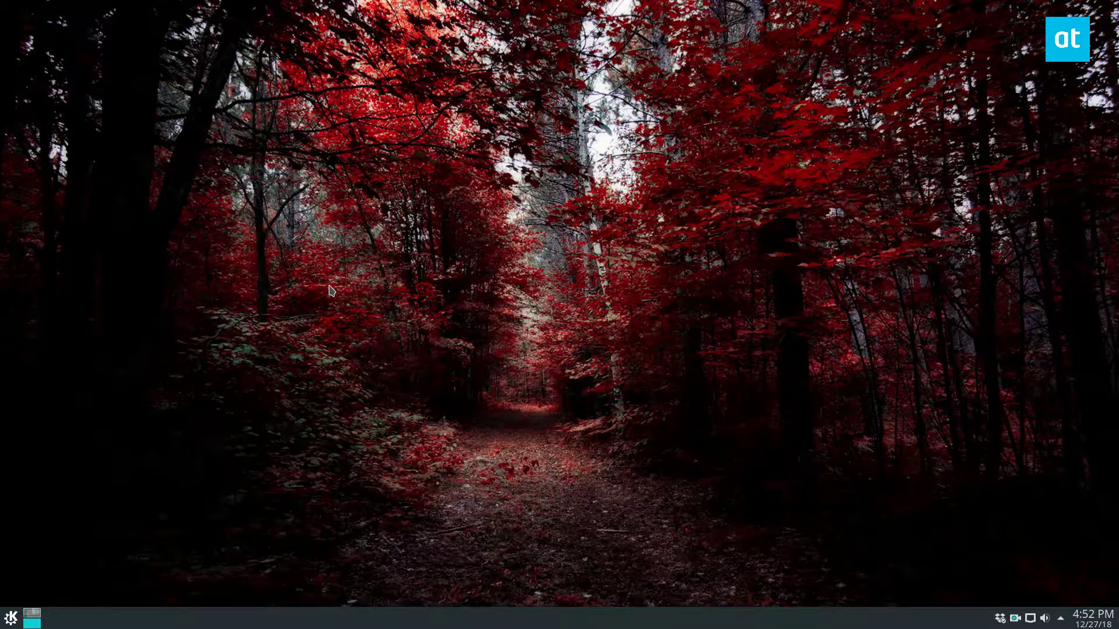
Launch Konsole from the application launcher and drag its window to the desktop centre
key("super")
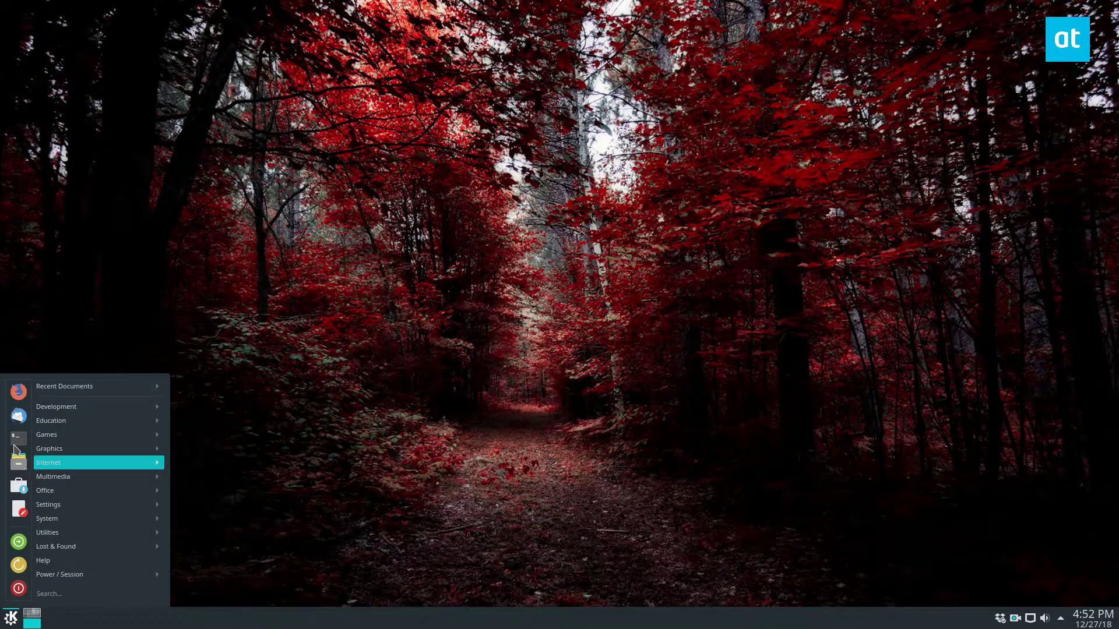
left_click(15, 448)
left_click_drag(357, 17, 506, 109)
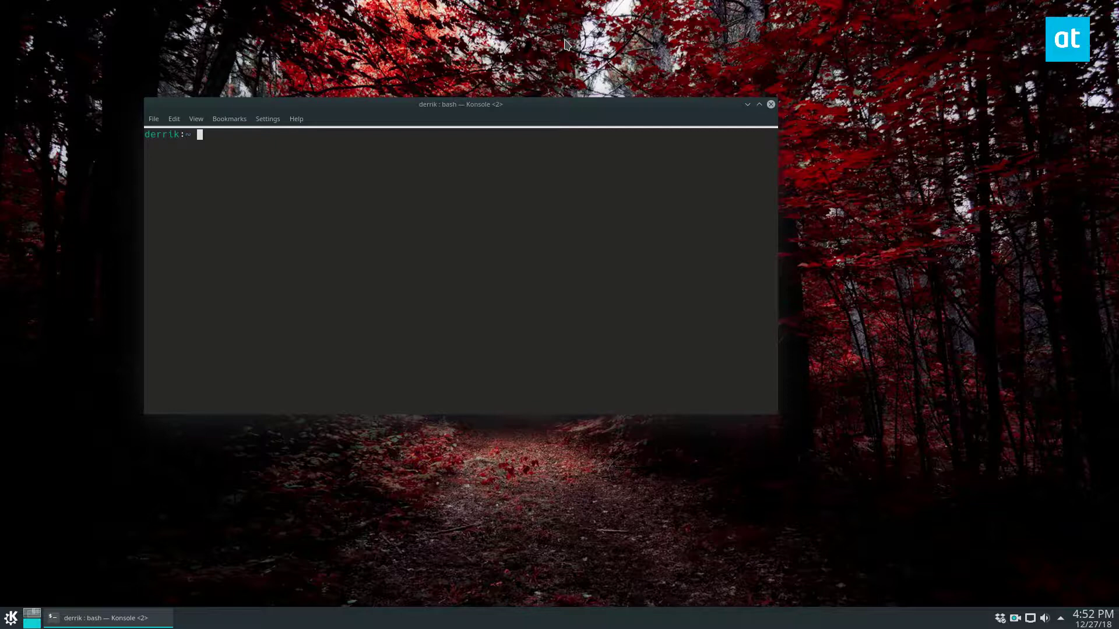
Run ip addr show and highlight the loopback line and the enp5s0 interface name
type("ip addr show")
key("Return")
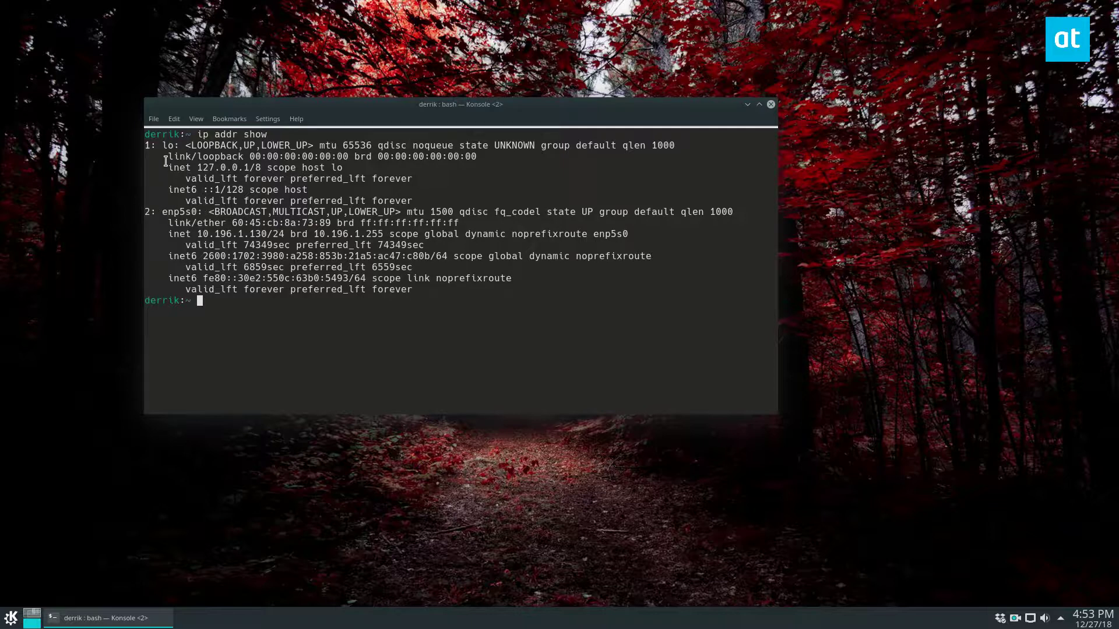
left_click_drag(162, 145, 703, 146)
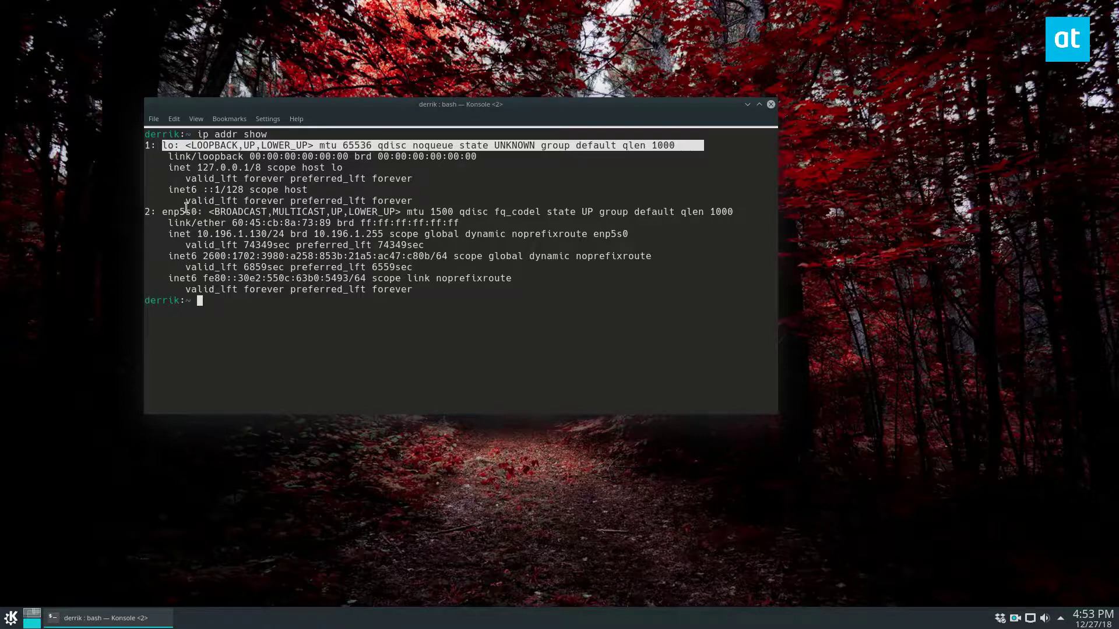
left_click(160, 214)
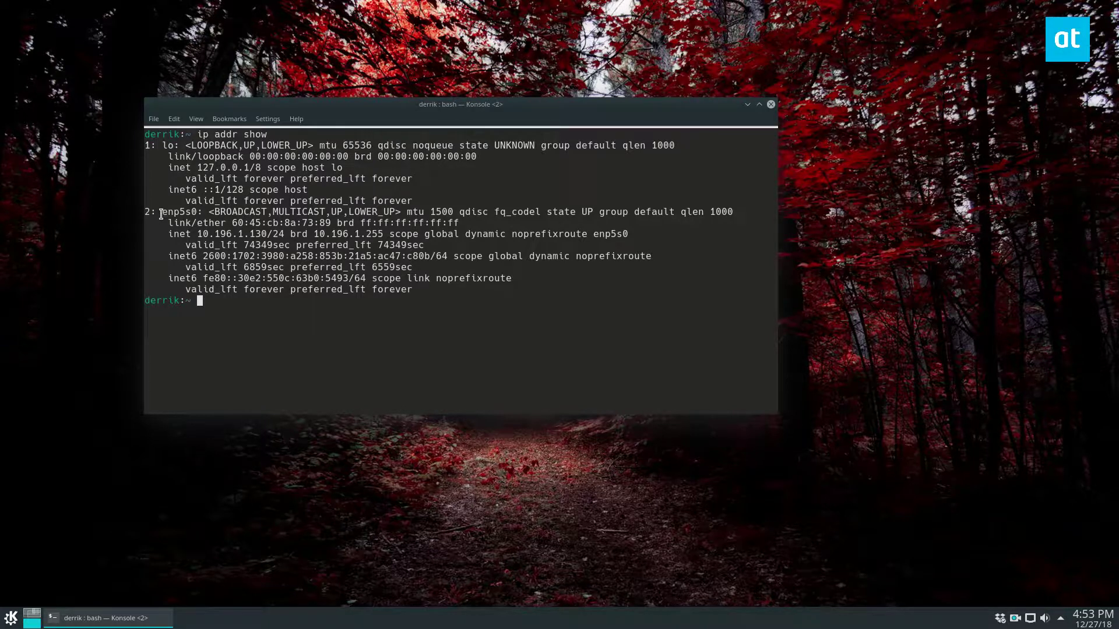
left_click_drag(161, 214, 198, 215)
left_click(174, 212)
left_click_drag(169, 213, 329, 222)
left_click(236, 225)
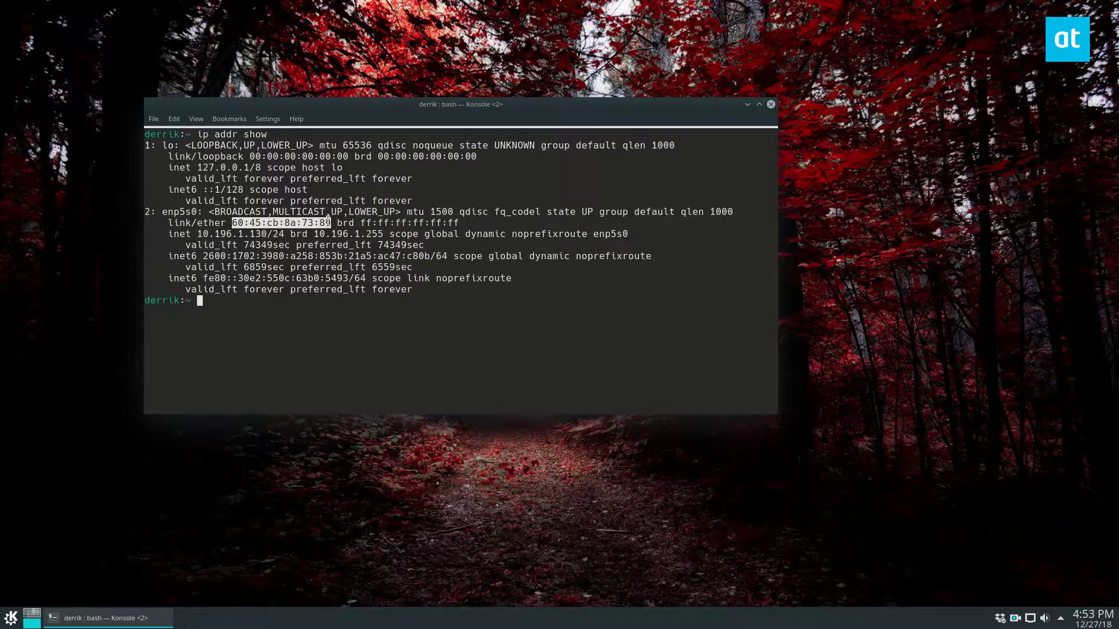
Highlight the loopback hardware address, enp5s0's IPv6 address and local IP 10.196.1.130
left_click_drag(250, 156, 346, 156)
left_click(249, 210)
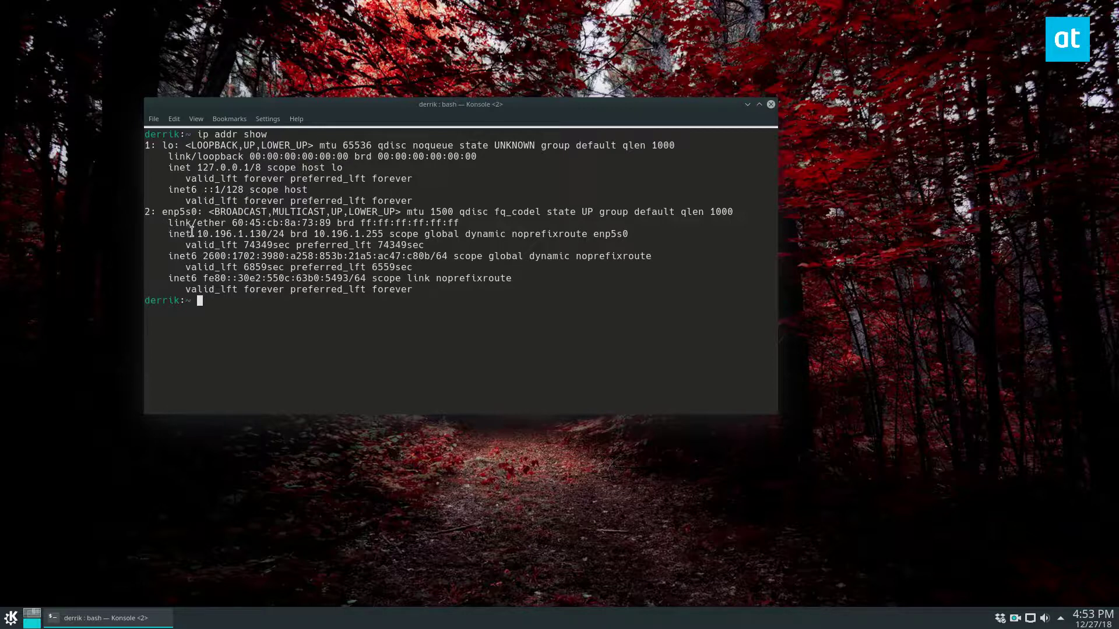
left_click_drag(169, 233, 267, 229)
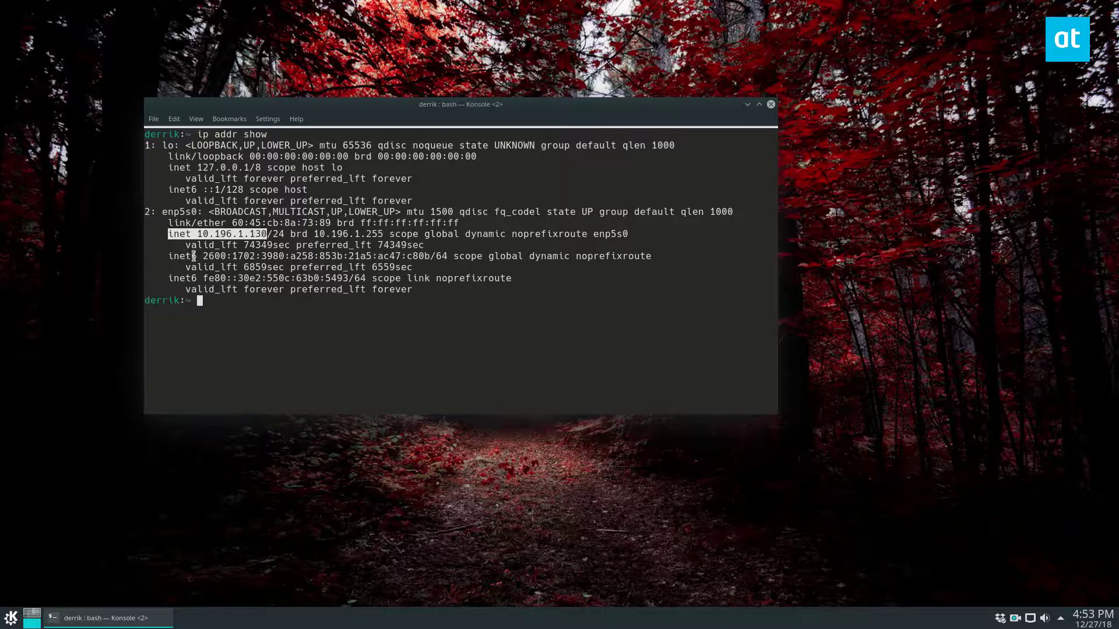
left_click_drag(202, 256, 372, 256)
left_click(279, 232)
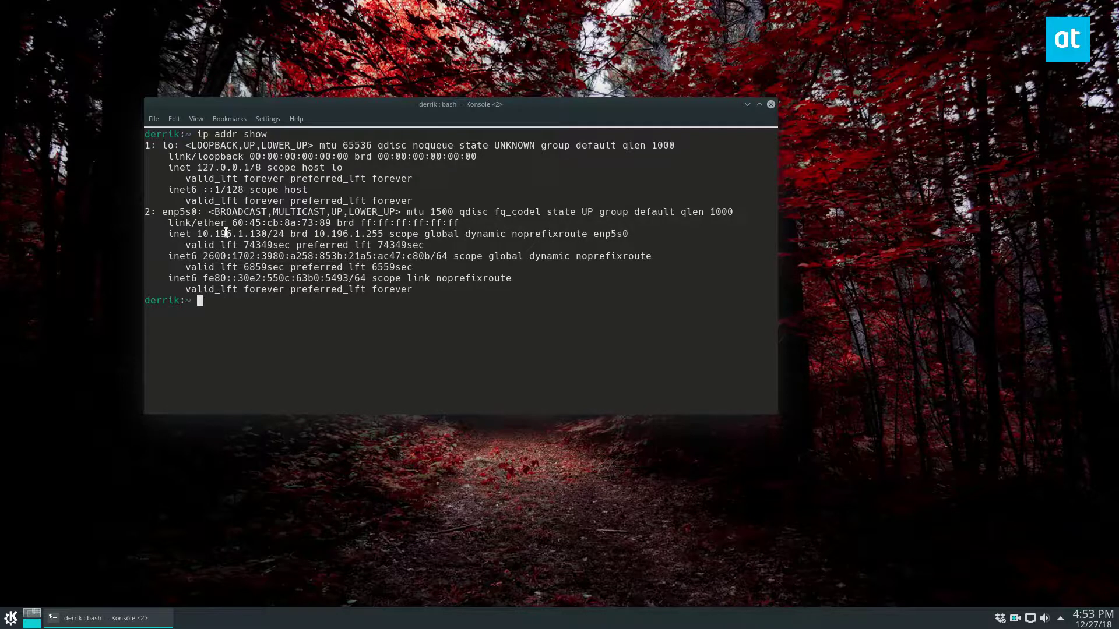
left_click_drag(201, 234, 267, 233)
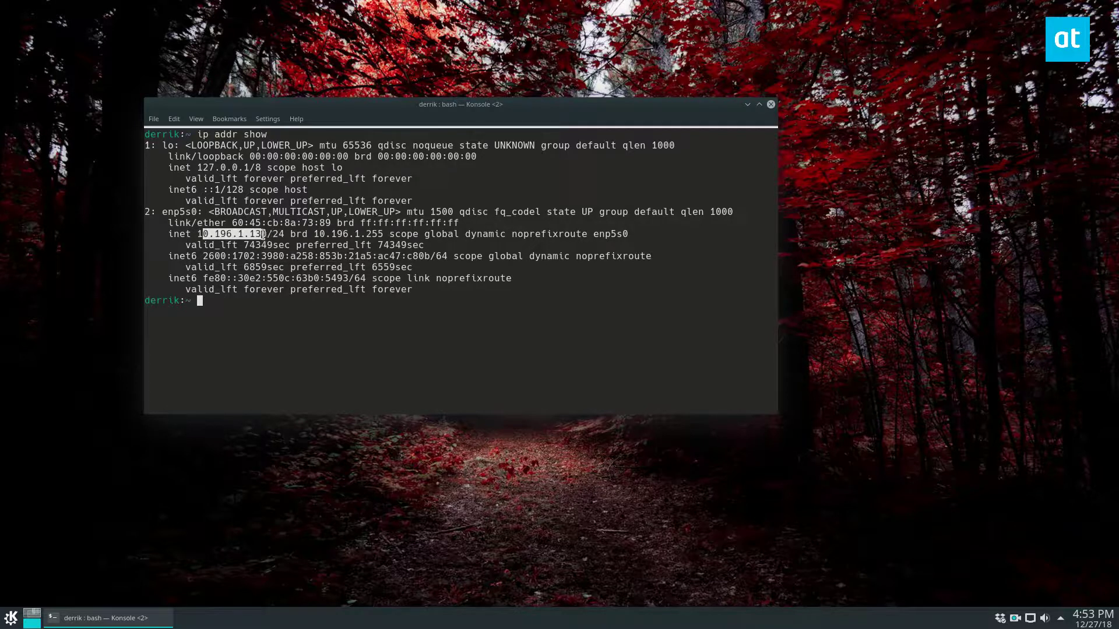
left_click(339, 303)
Run ip addr show | grep 10.* and highlight the 10.196.1.130 result
type("ip")
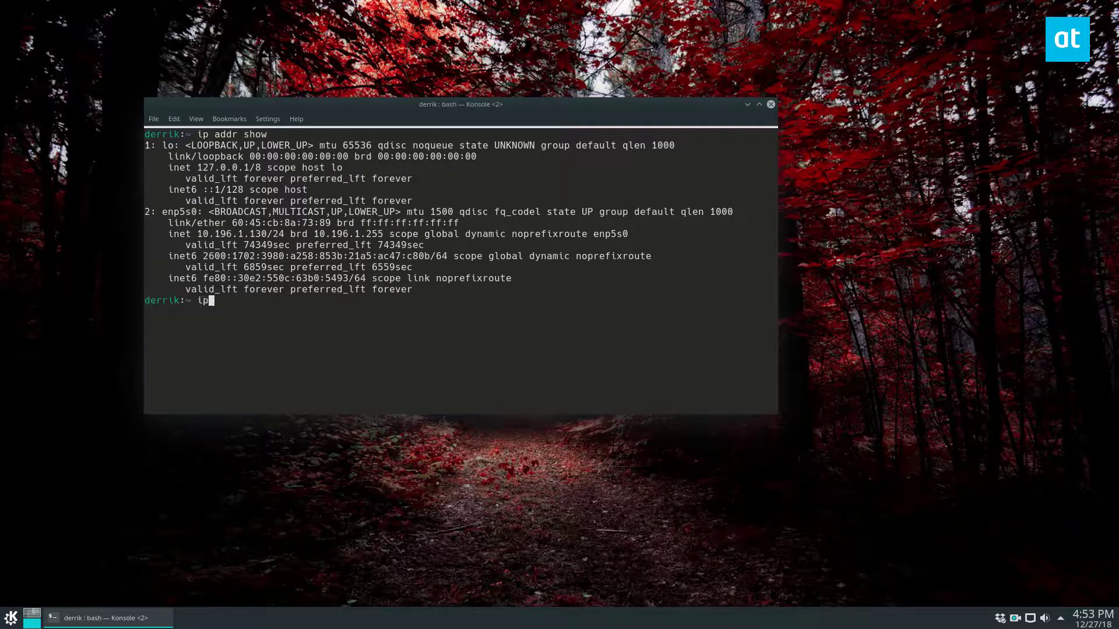
key("BackSpace")
key("BackSpace")
type("ip addr show | grep 1")
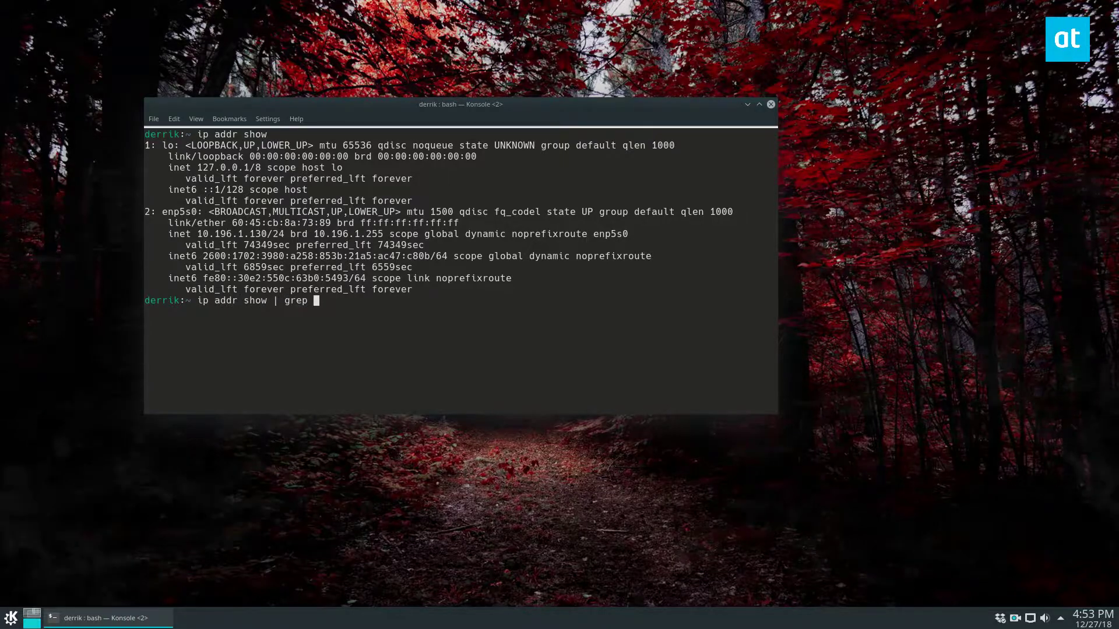
type("0.")
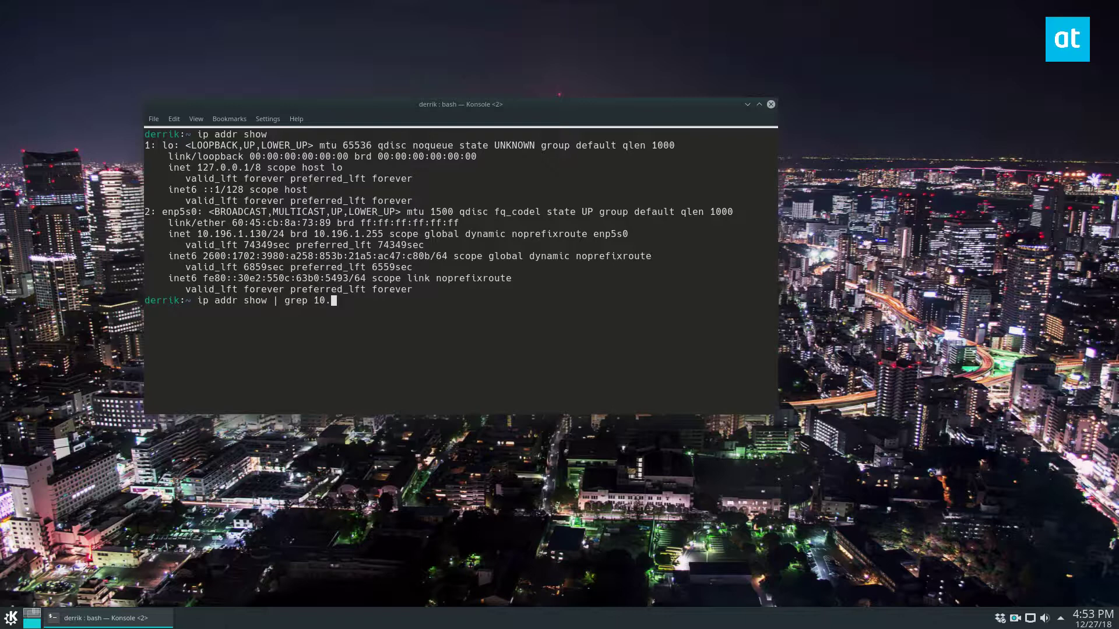
type("*")
key("Return")
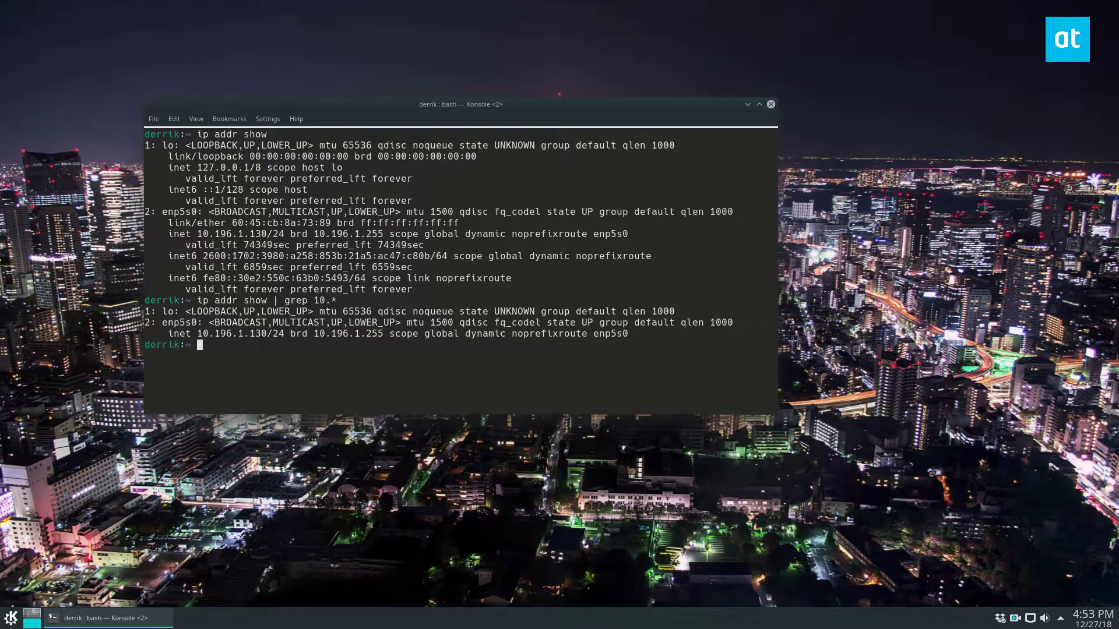
left_click_drag(267, 333, 201, 333)
left_click(379, 331)
Search for 192.* addresses, finding none, then rerun the 10.* filter and highlight 10.196.1.130
key("Up")
key("BackSpace")
key("BackSpace")
key("BackSpace")
key("BackSpace")
type("192.*")
key("Return")
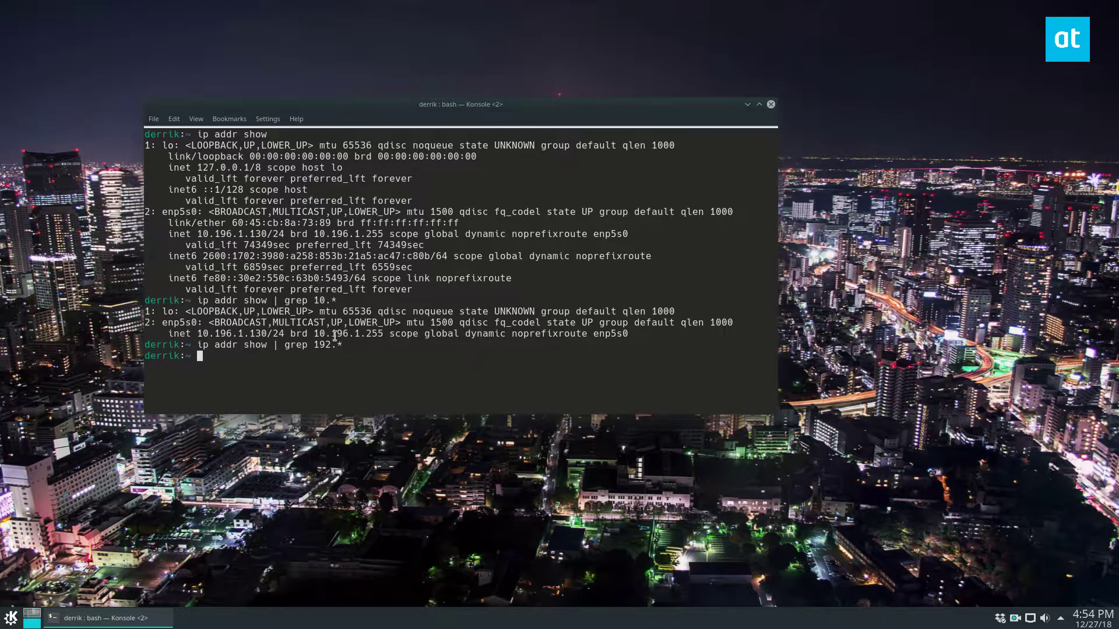
key("Up")
key("Up")
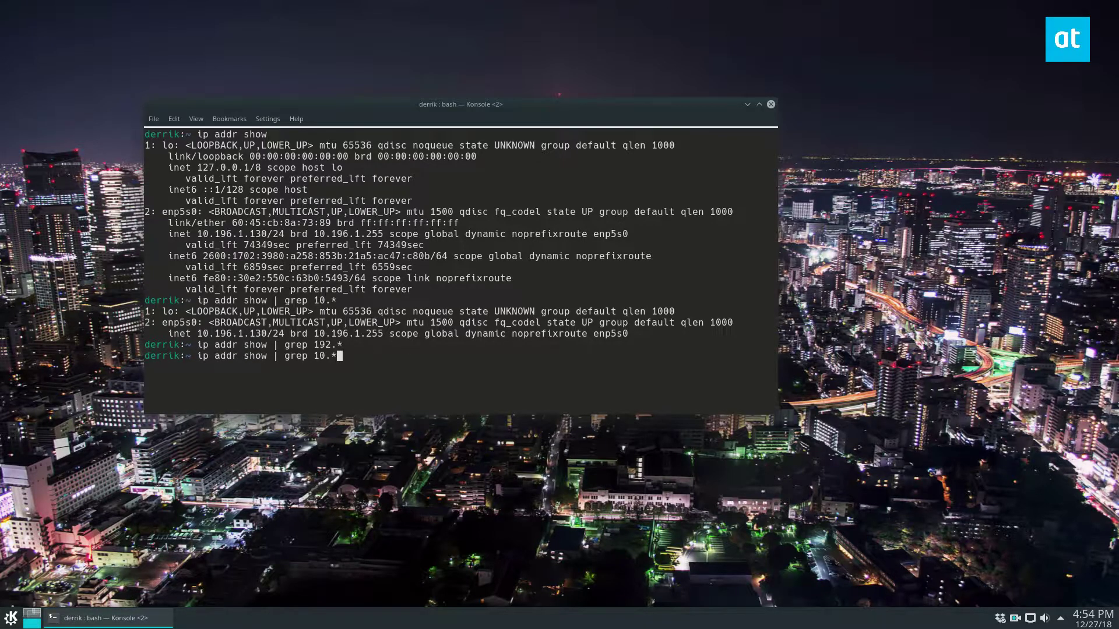
key("Return")
right_click(405, 345)
key("Escape")
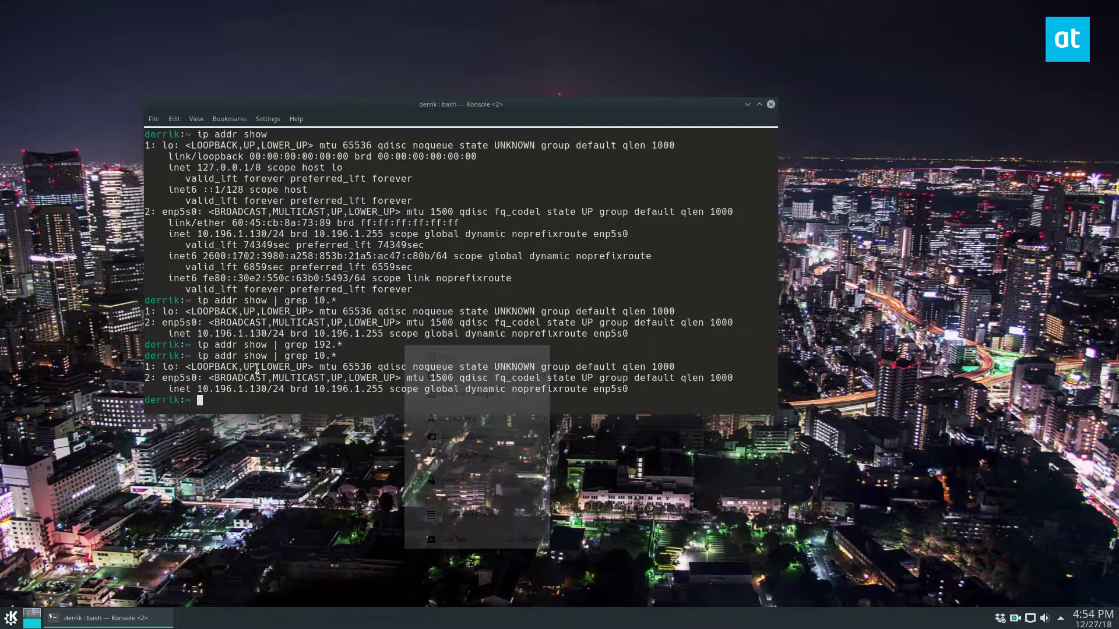
left_click_drag(198, 388, 267, 388)
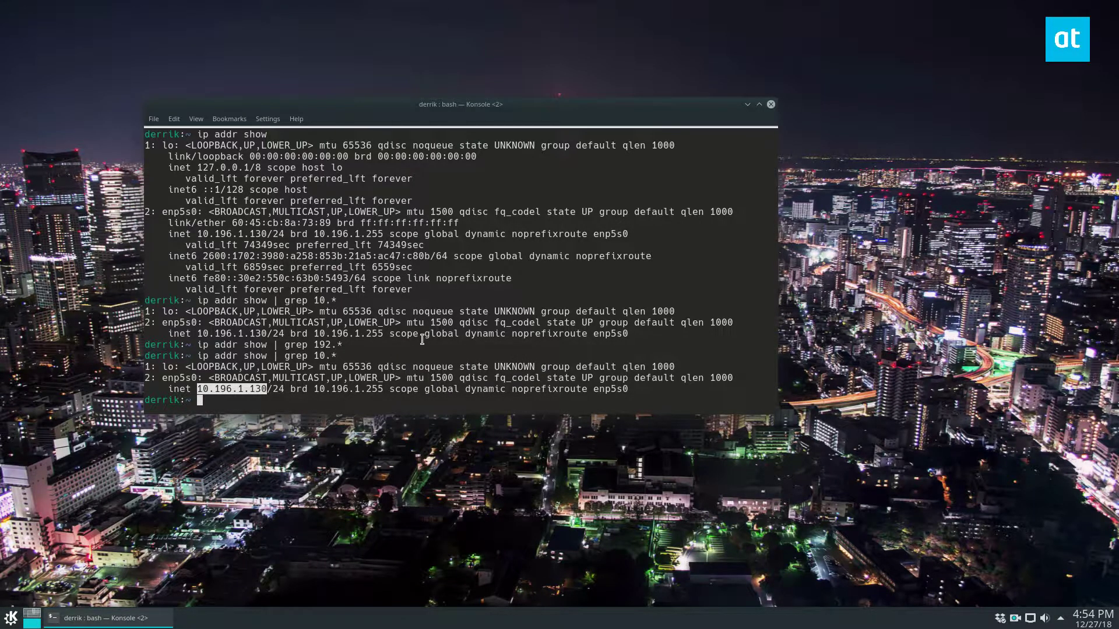
left_click_drag(198, 389, 263, 389)
Rerun ip addr show, highlight the IPv6 address and 10.196.1.130, then close Konsole
type("ip addr show")
key("Return")
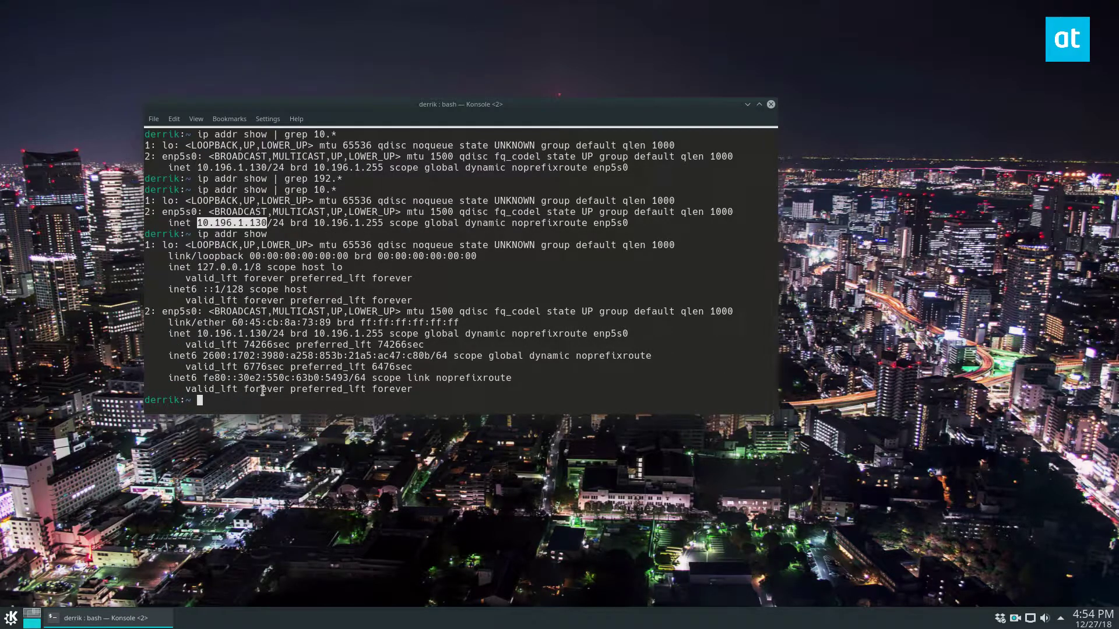
left_click_drag(202, 356, 342, 355)
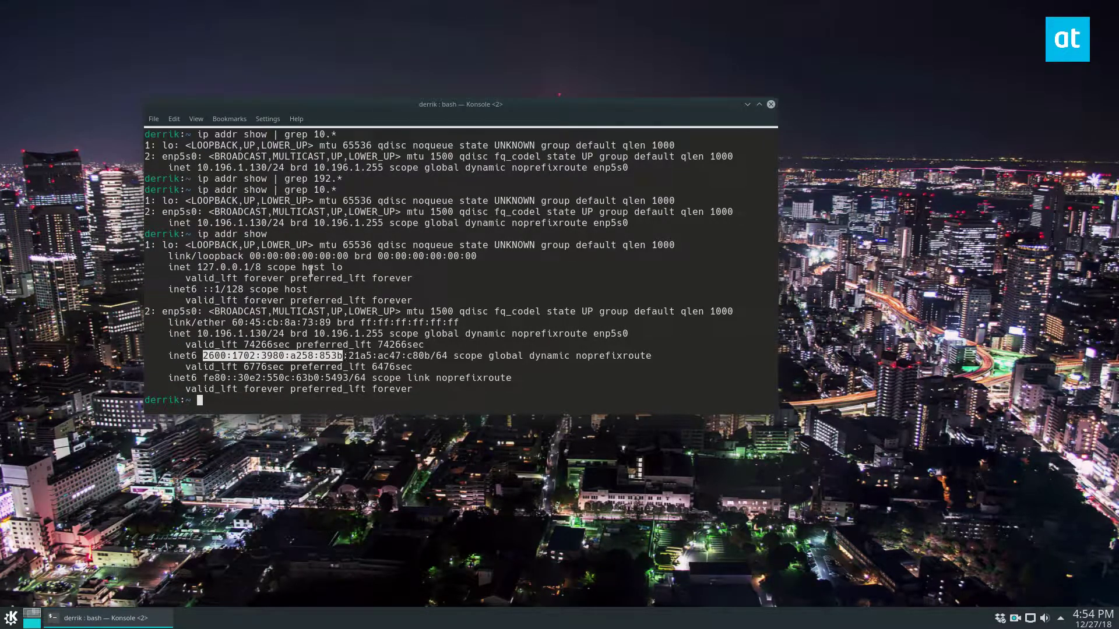
left_click_drag(310, 270, 304, 279)
left_click_drag(197, 333, 267, 333)
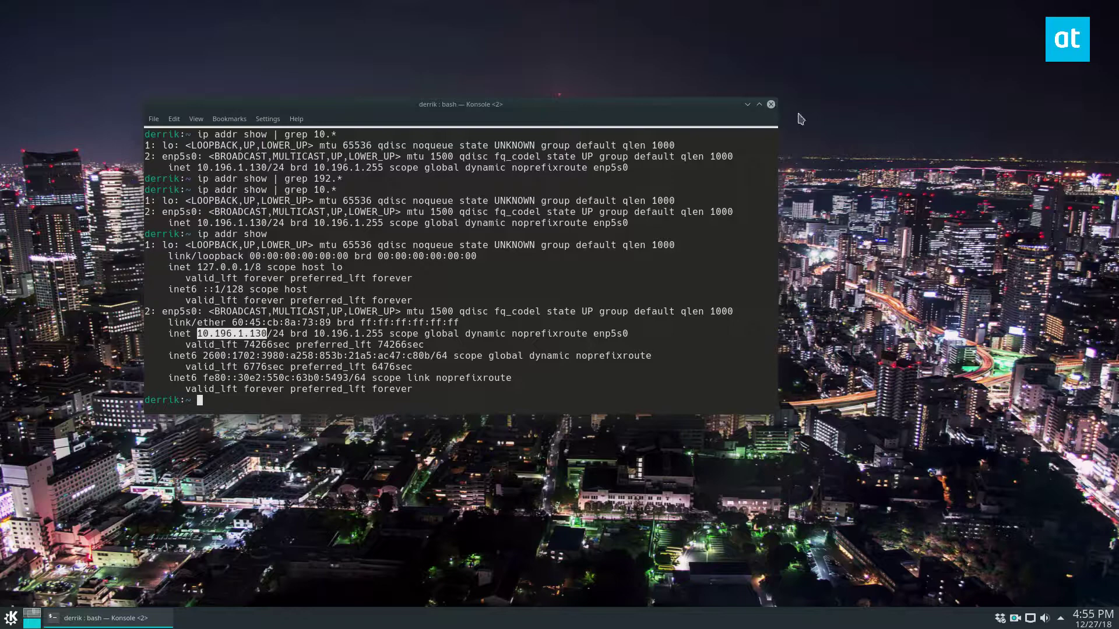
left_click(772, 105)
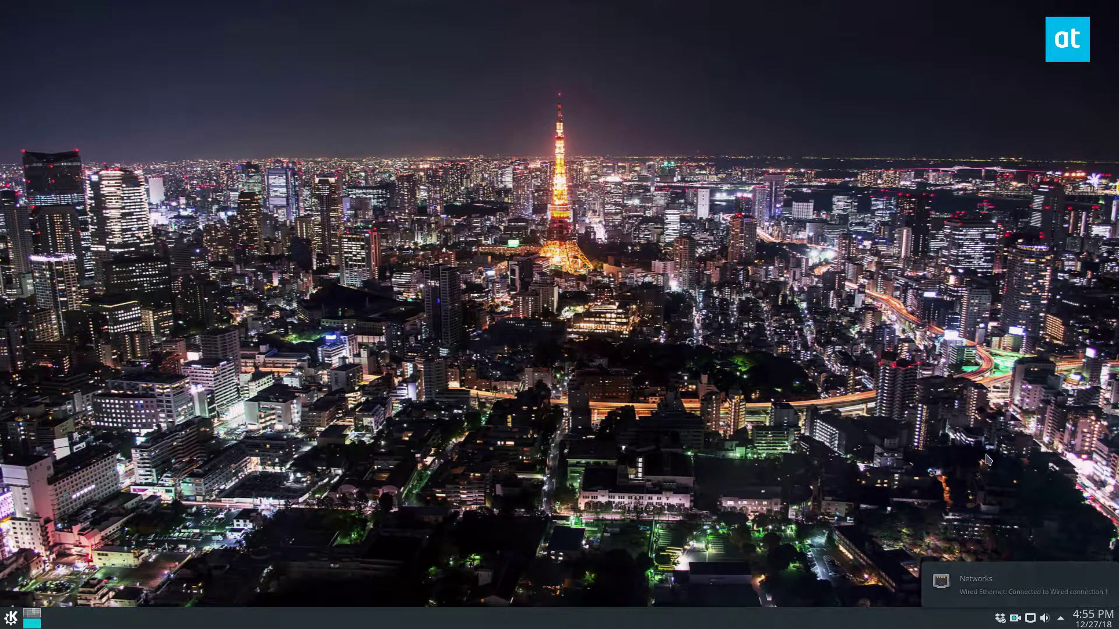
Read Wired connection 1's IPv4 address on its Details tab in the network tray, then dismiss it
left_click(1030, 620)
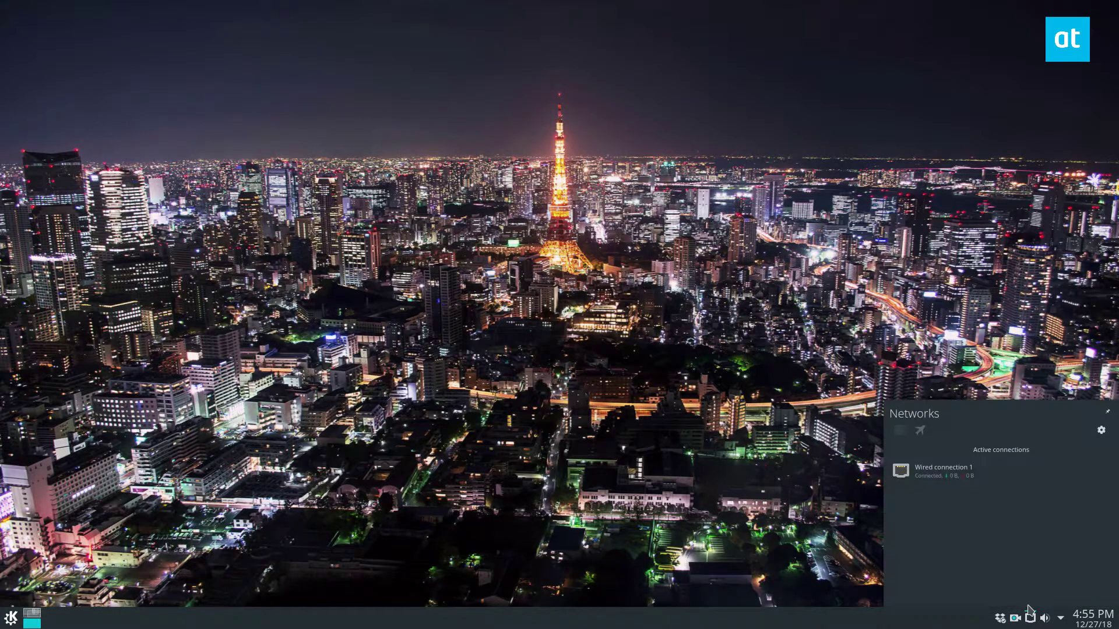
left_click(948, 474)
left_click(1052, 500)
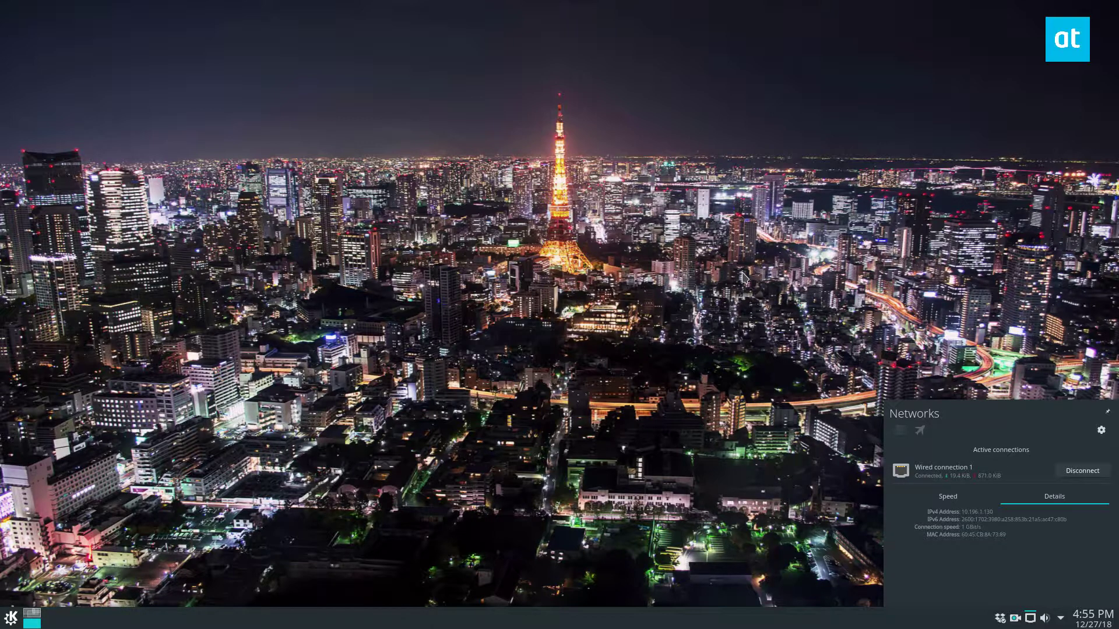
left_click(577, 239)
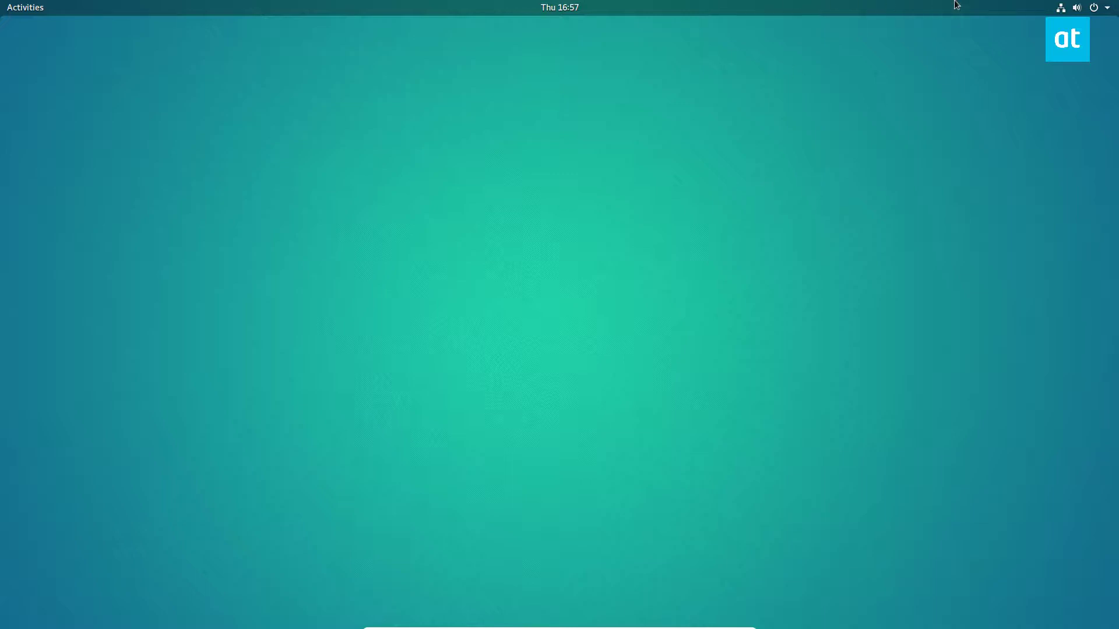
From the GNOME system menu, expand Wired Connected and choose Wired Settings
left_click(1093, 7)
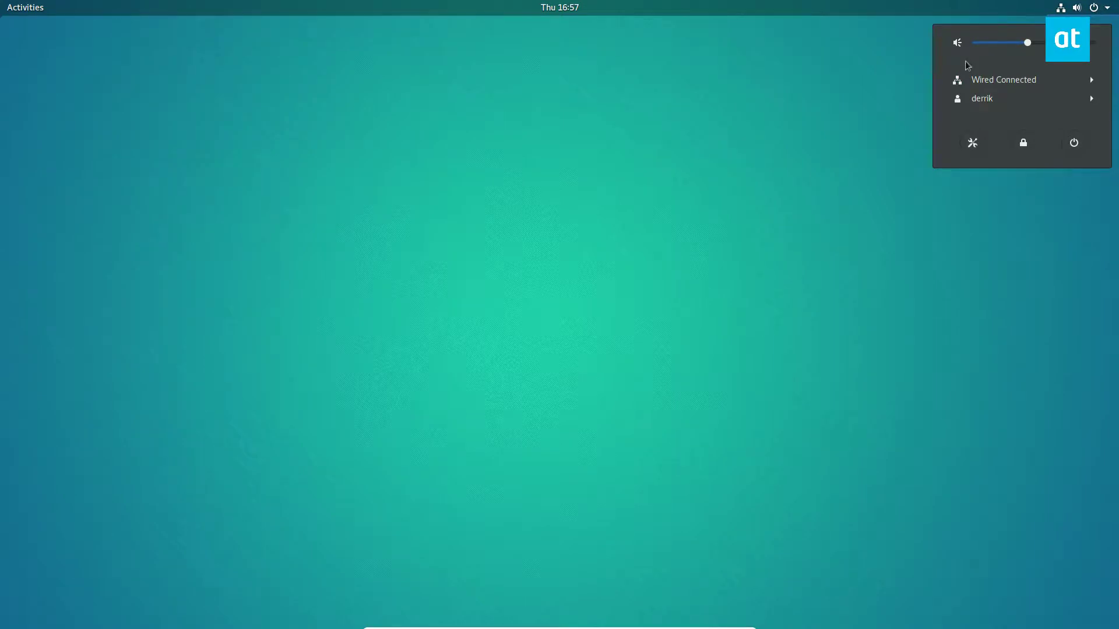
left_click(789, 155)
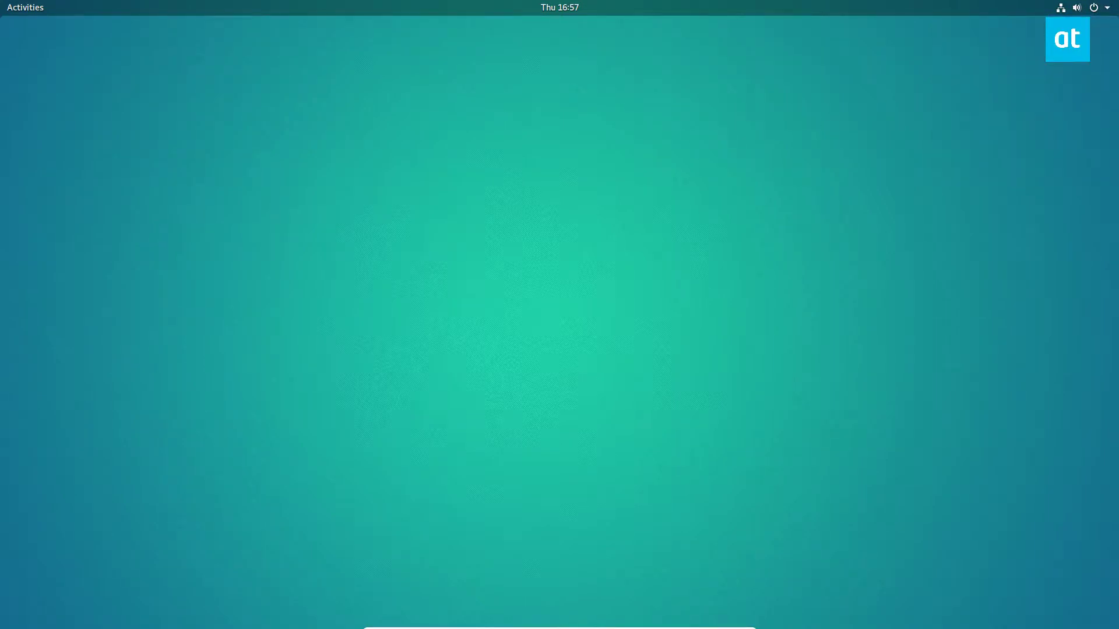
left_click(1071, 11)
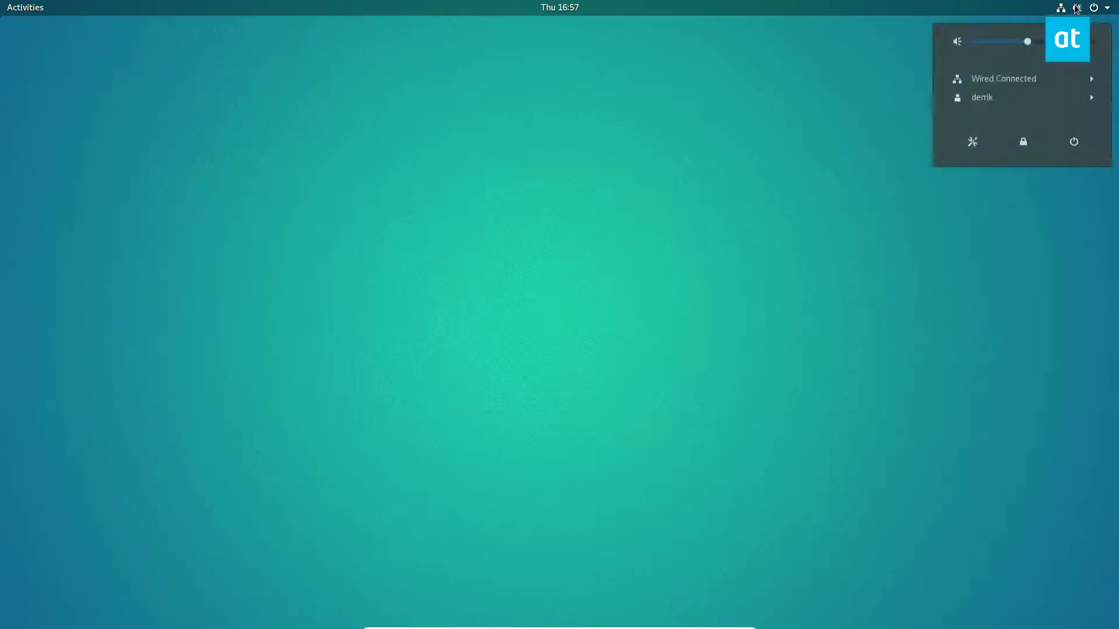
left_click(987, 85)
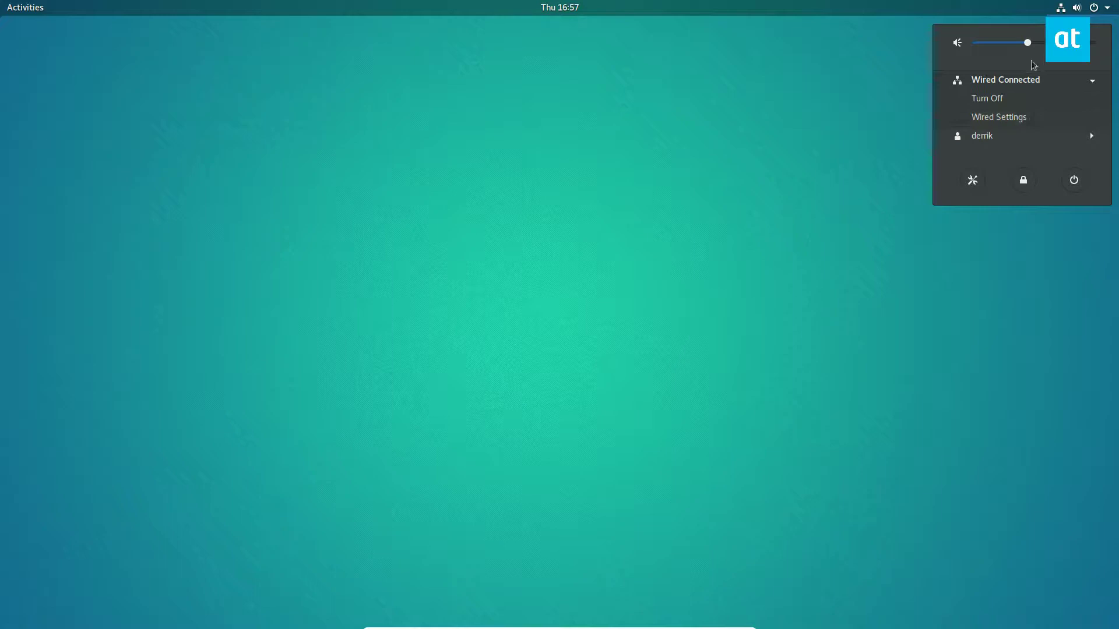
left_click(997, 123)
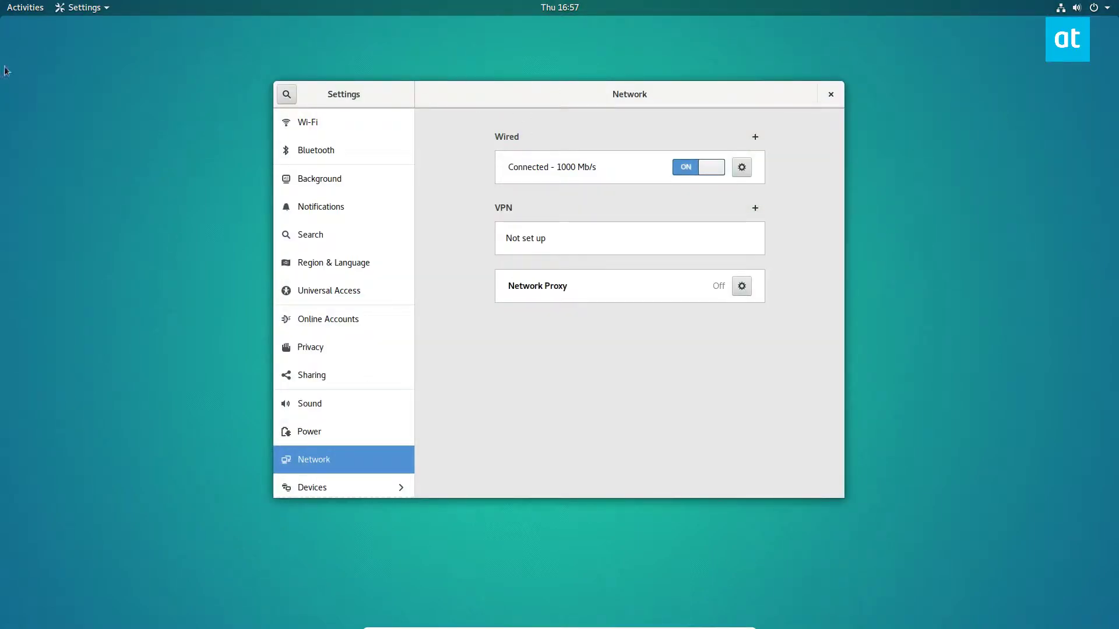
left_click(1095, 7)
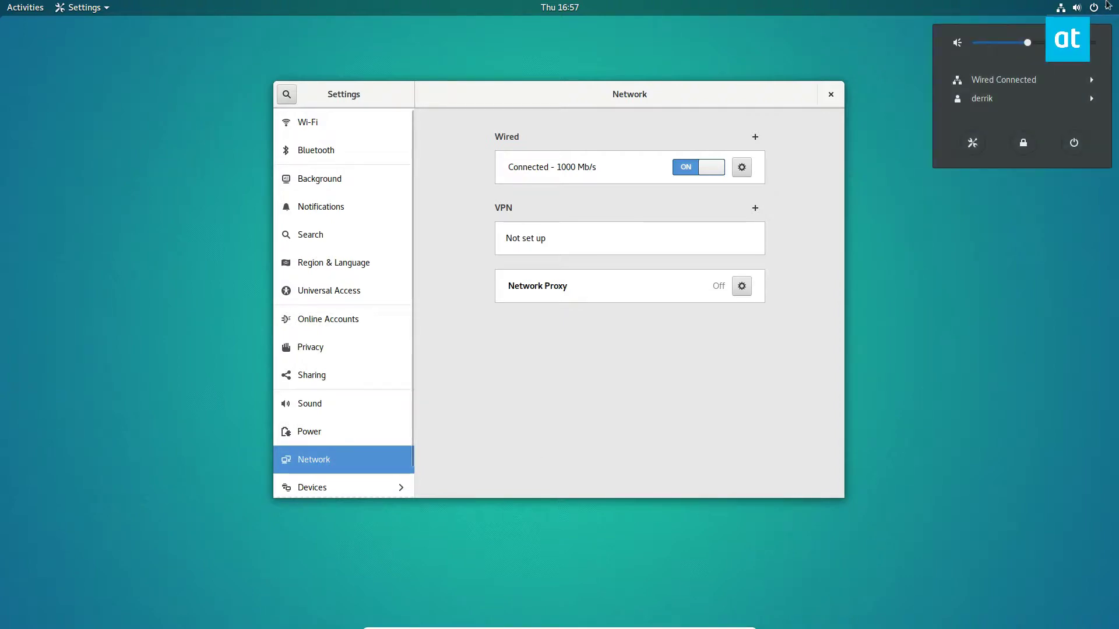
key("Escape")
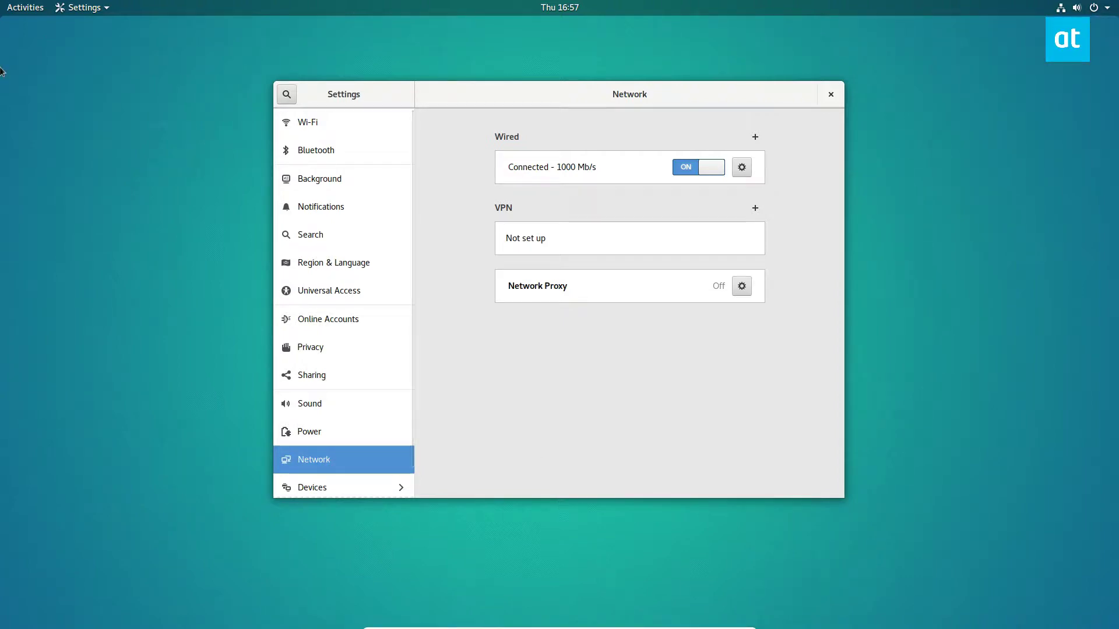
left_click(36, 6)
type("sett")
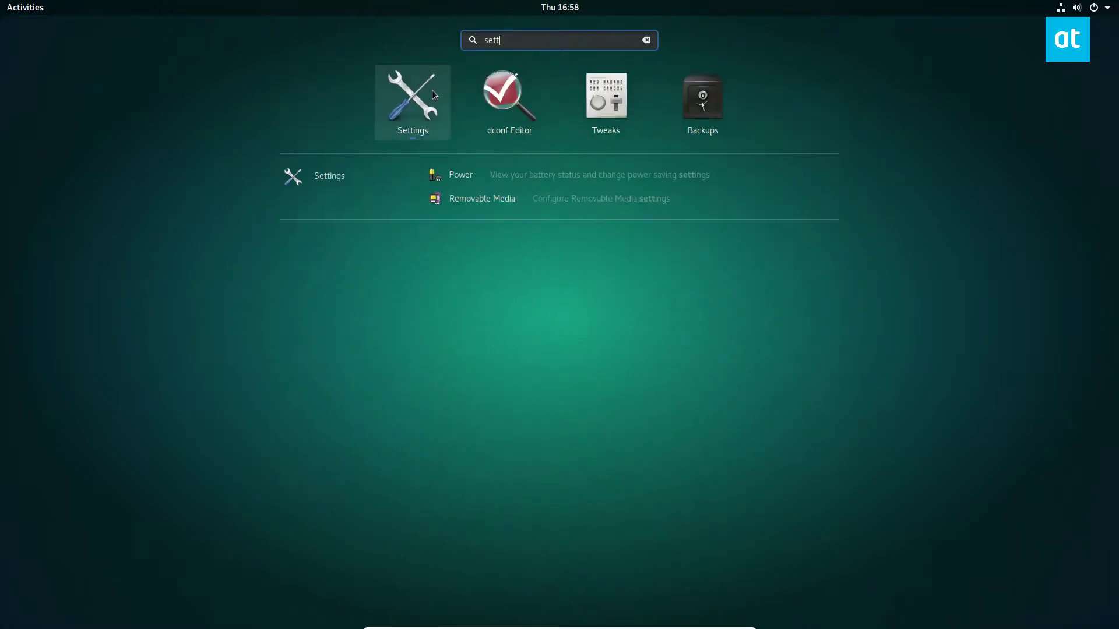
left_click(432, 91)
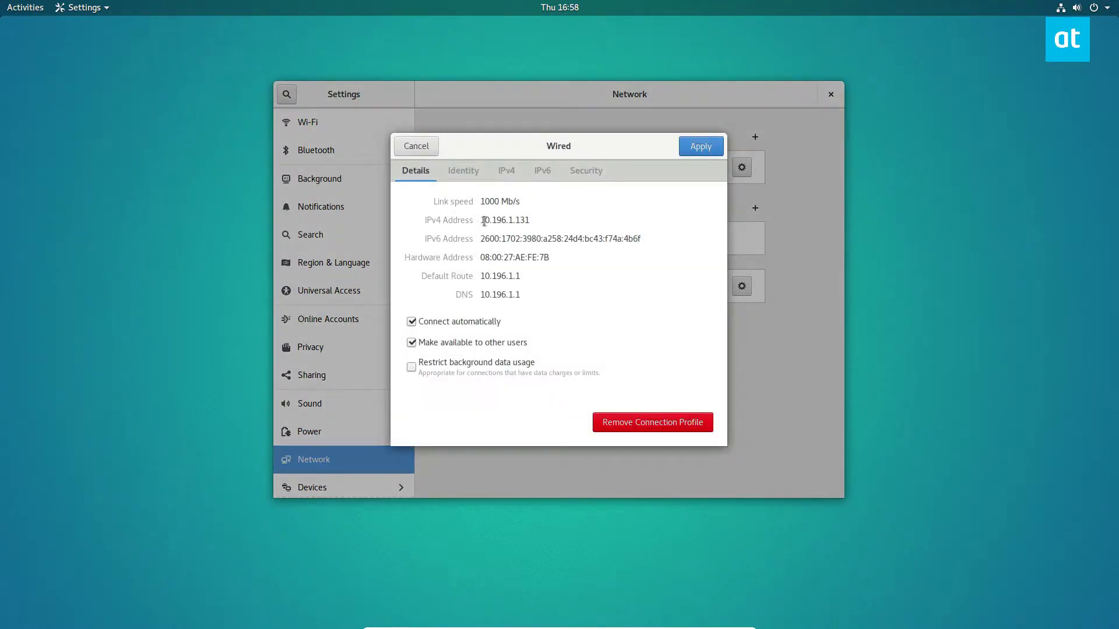
Highlight IPv4 address 10.196.1.131, then the hardware address and the full IPv6 address
left_click_drag(483, 221, 561, 216)
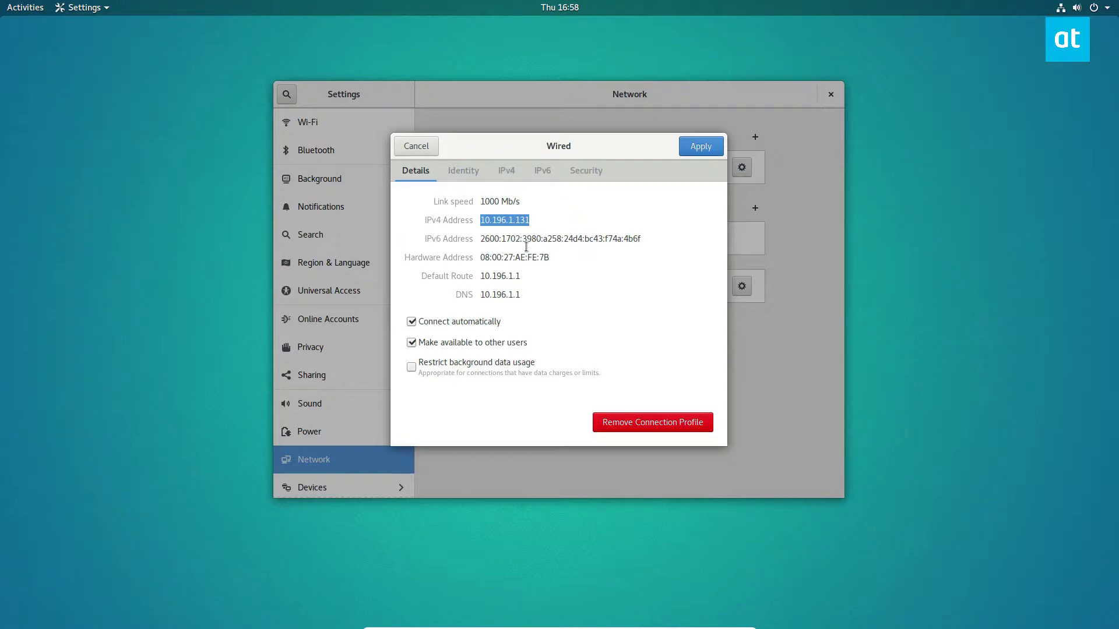
left_click(520, 221)
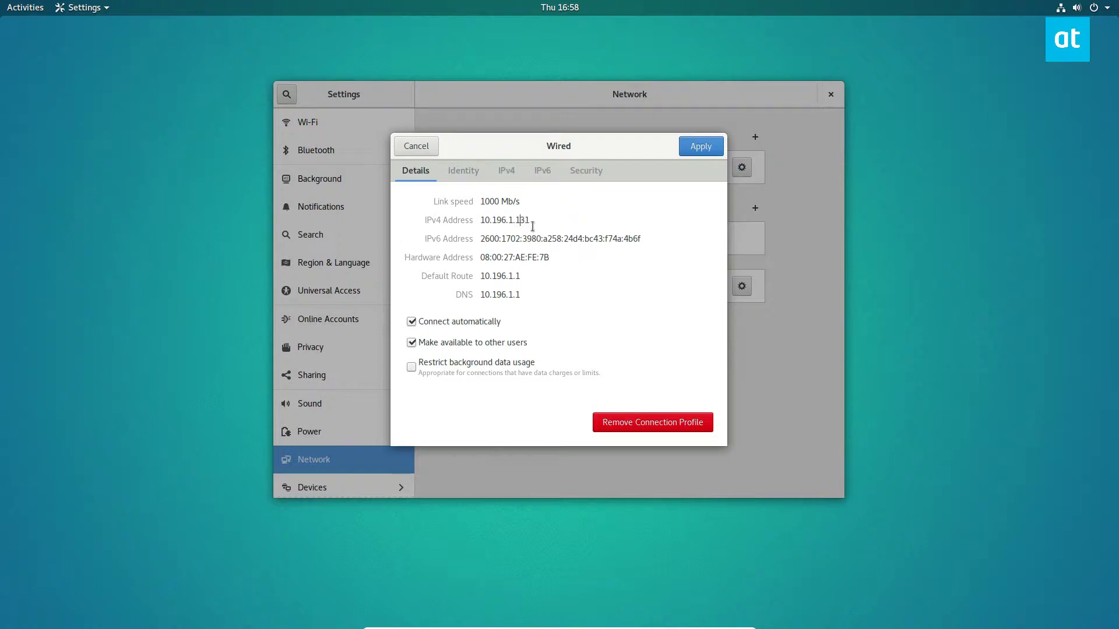
left_click_drag(481, 224, 545, 223)
left_click(544, 222)
left_click_drag(484, 257, 557, 253)
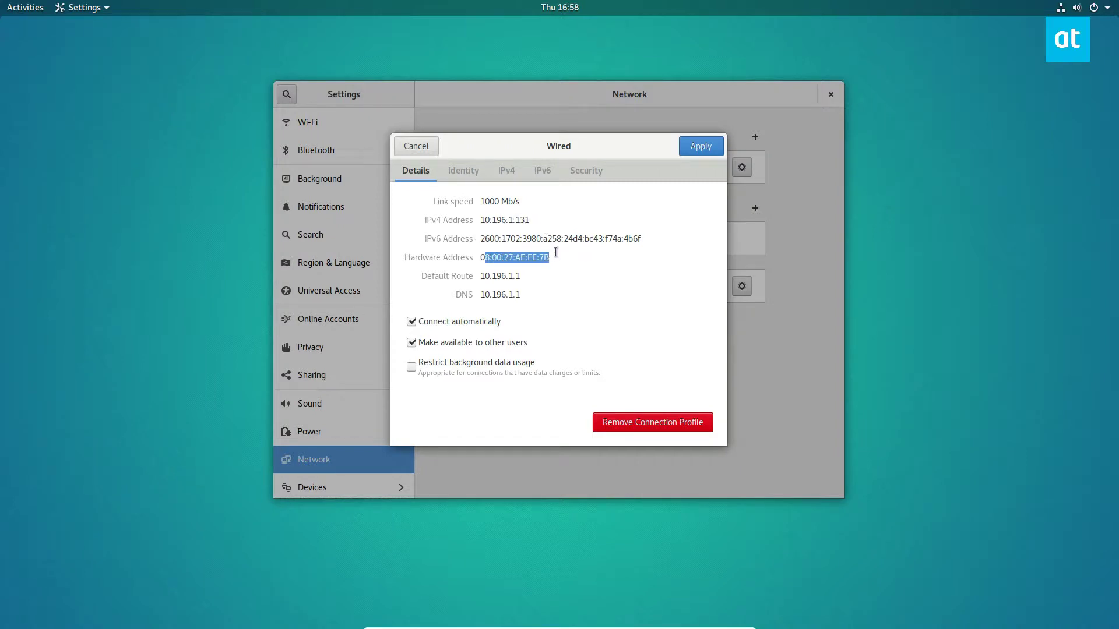
left_click_drag(482, 239, 685, 249)
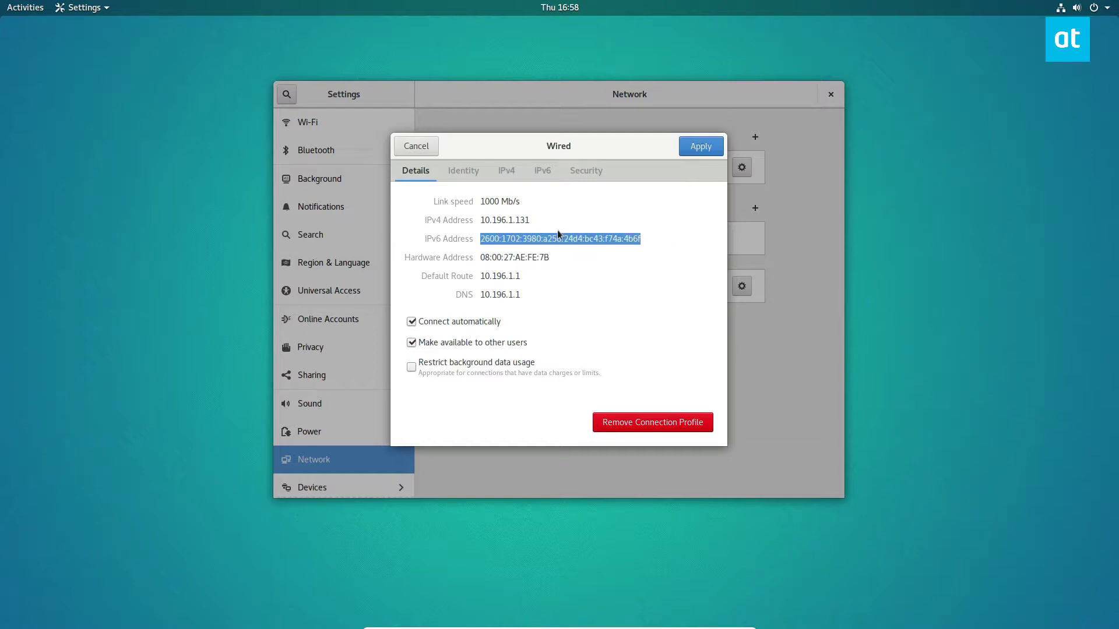
left_click(493, 240)
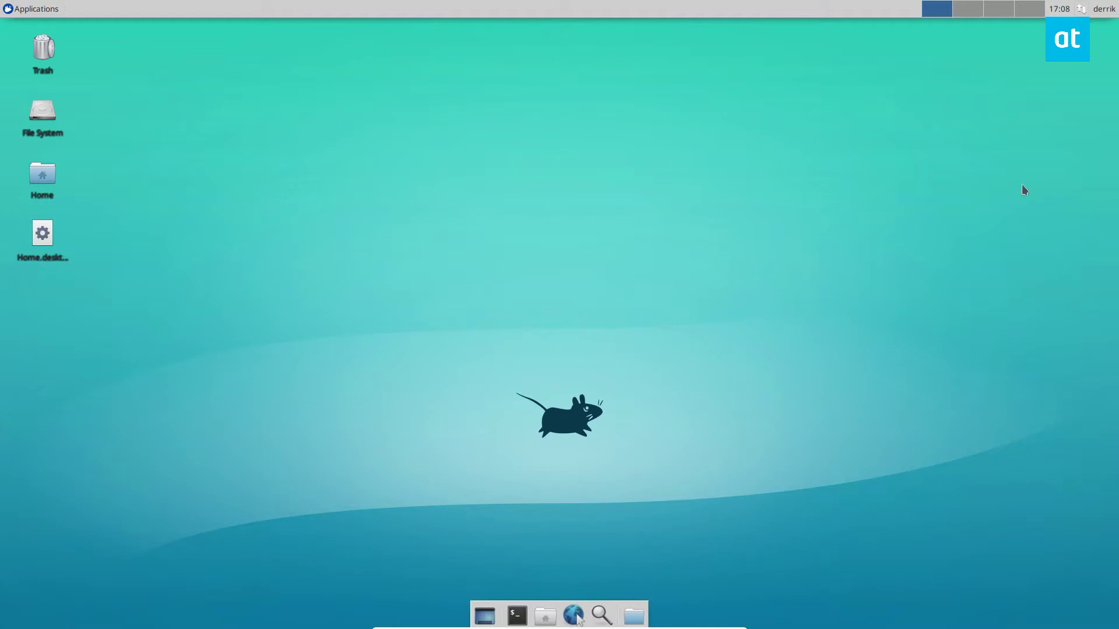
Choose Connection Information from the Xfce panel's network menu for Wired connection 1
left_click(1078, 9)
left_click(1078, 9)
left_click(1079, 9)
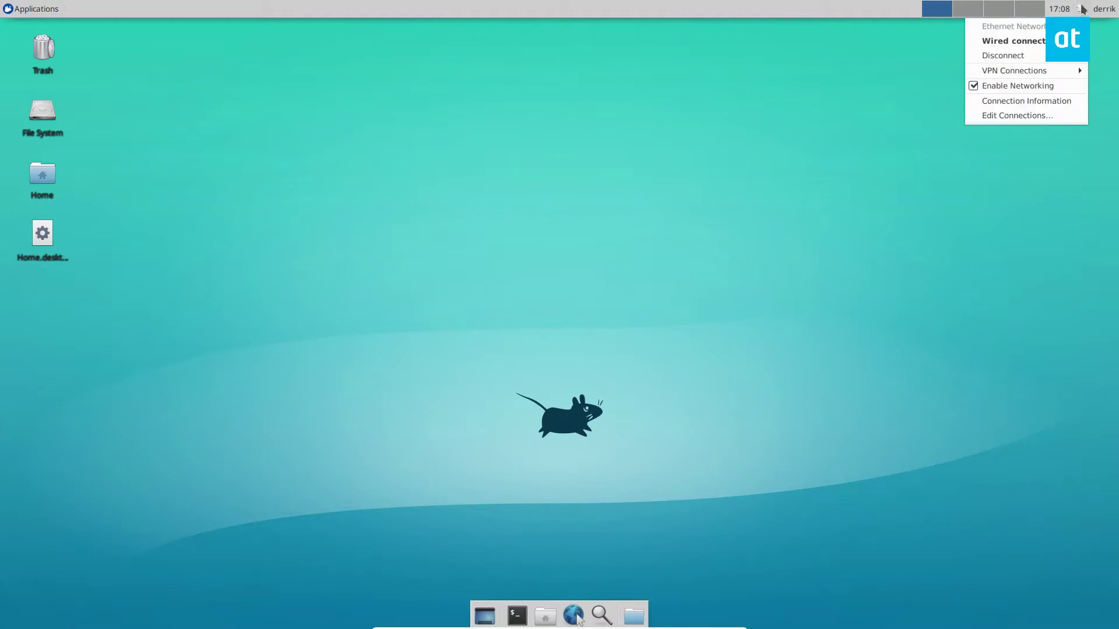
left_click(1078, 8)
left_click(1081, 8)
left_click(1082, 10)
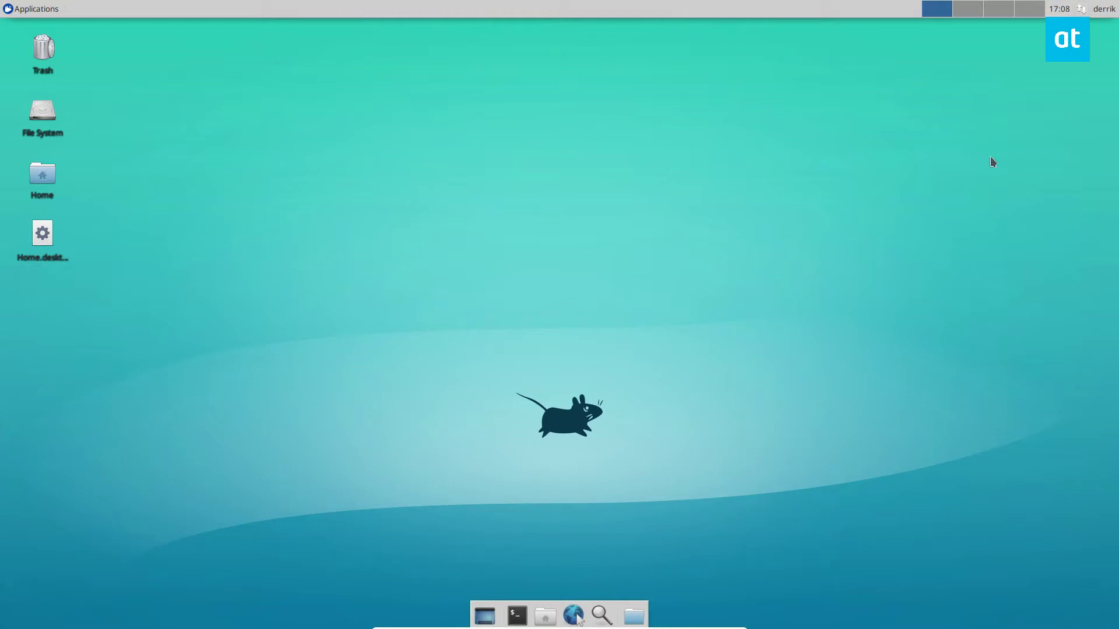
left_click(1085, 9)
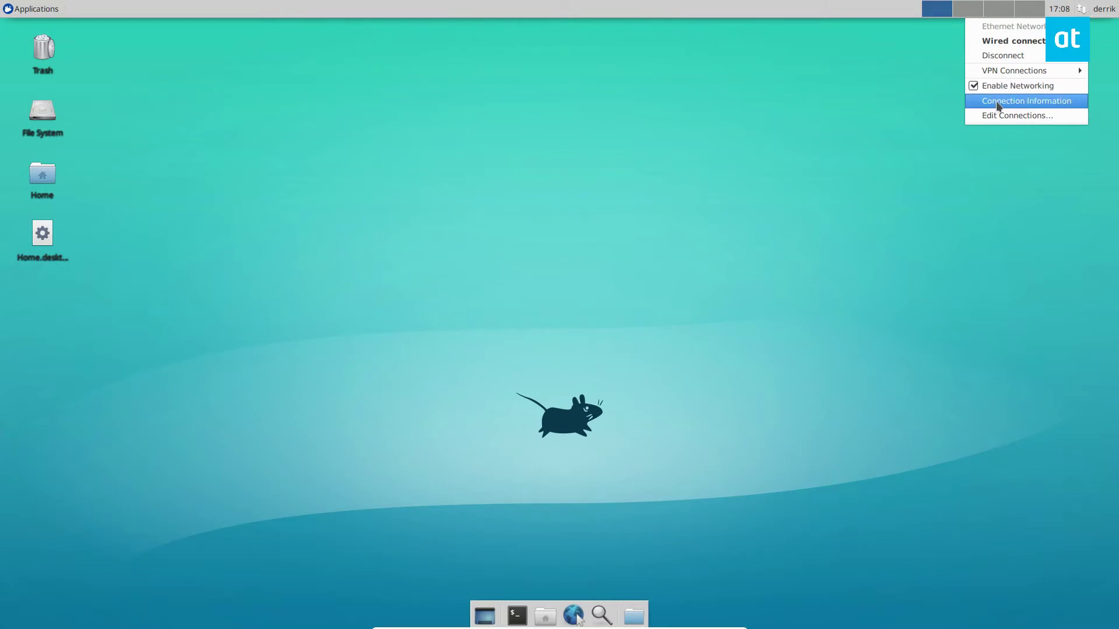
left_click(1081, 9)
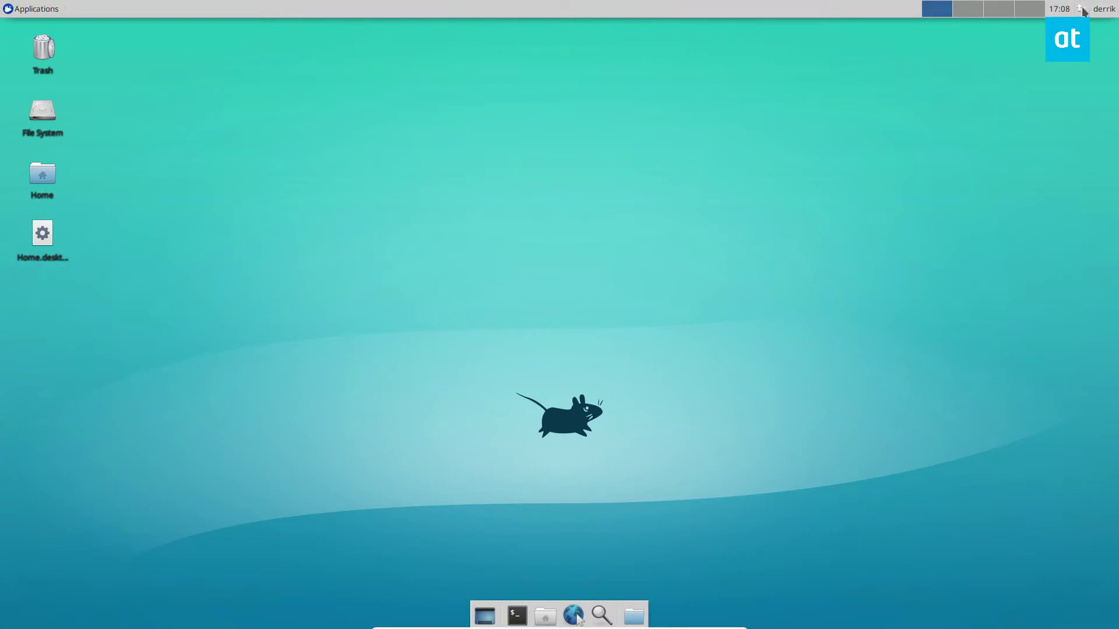
left_click(1081, 9)
left_click(1043, 101)
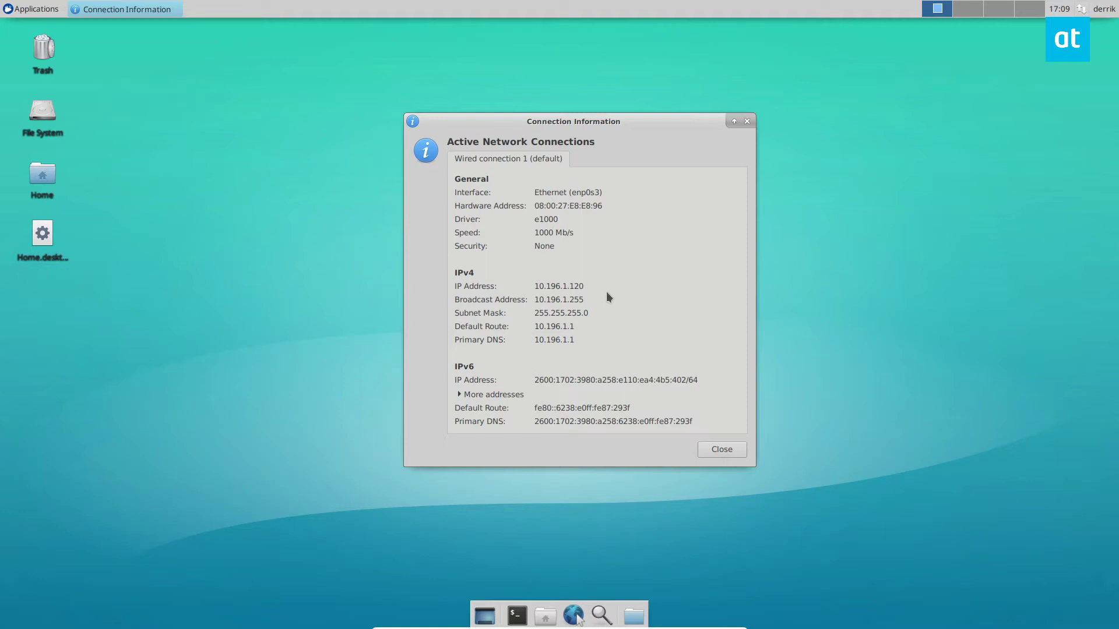
Nudge the Connection Information window up, then select 10.196.1.120 and the full IPv6 address
left_click_drag(456, 116, 462, 109)
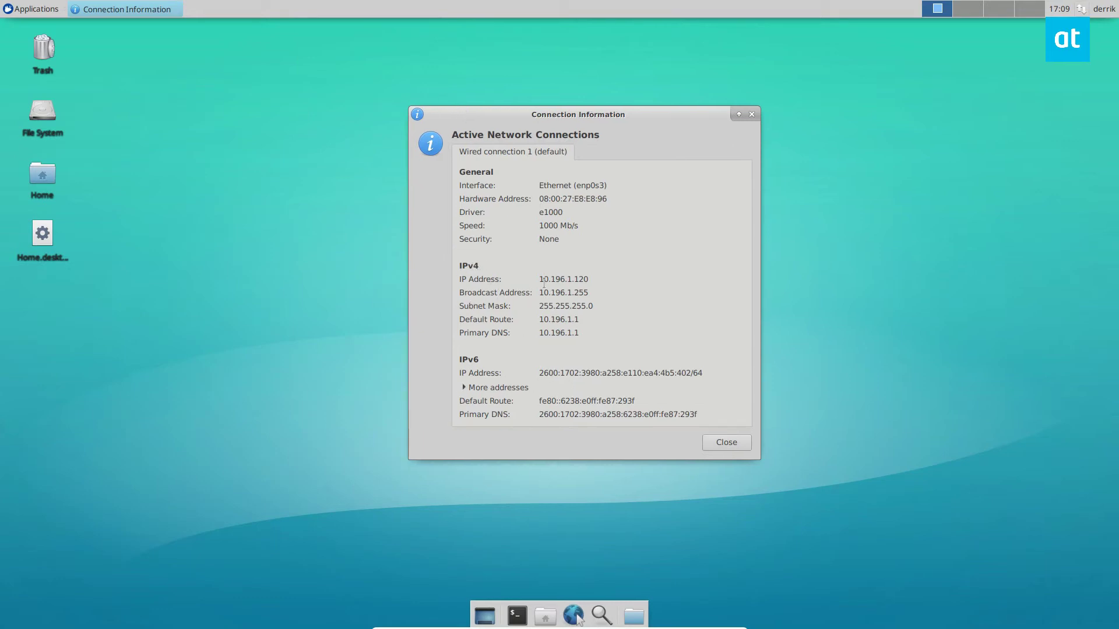
left_click_drag(540, 280, 606, 285)
left_click(545, 279)
left_click_drag(587, 279, 528, 274)
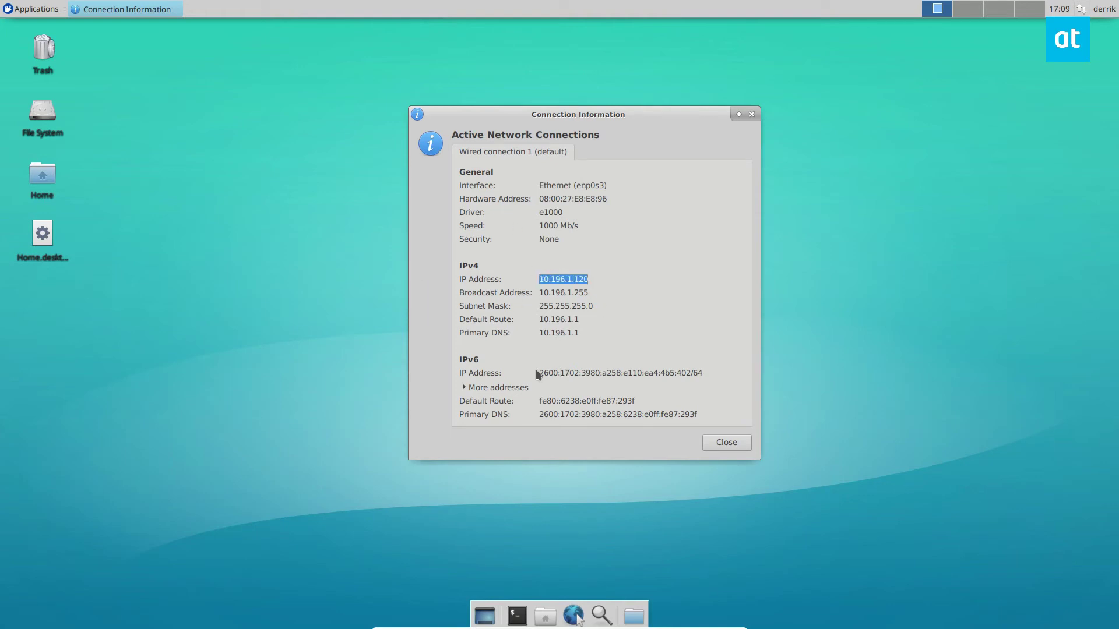
left_click_drag(703, 374, 512, 353)
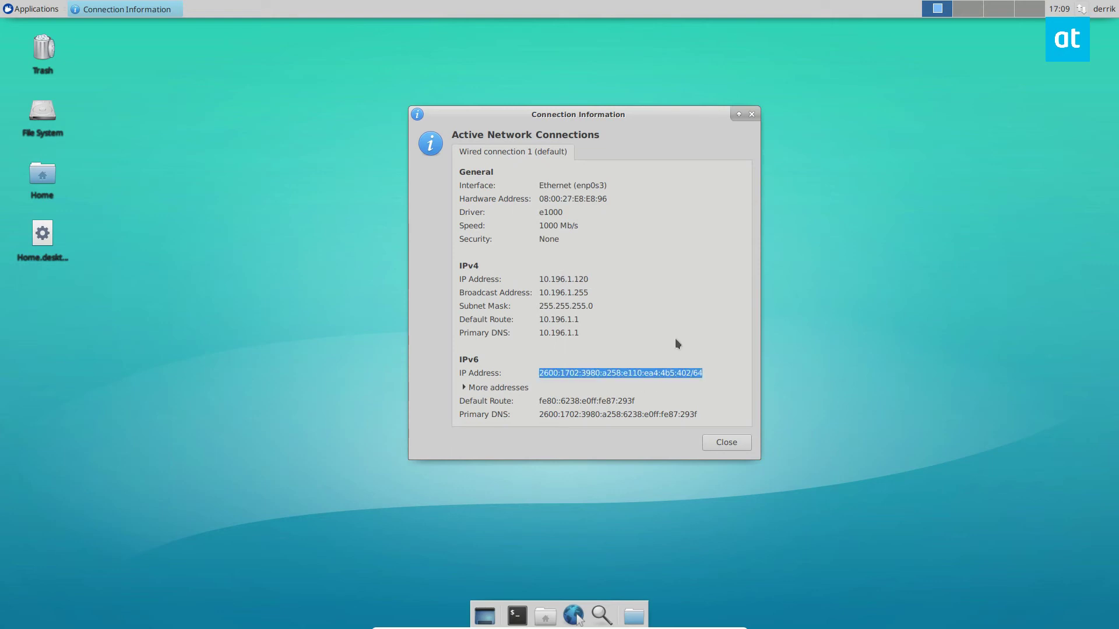